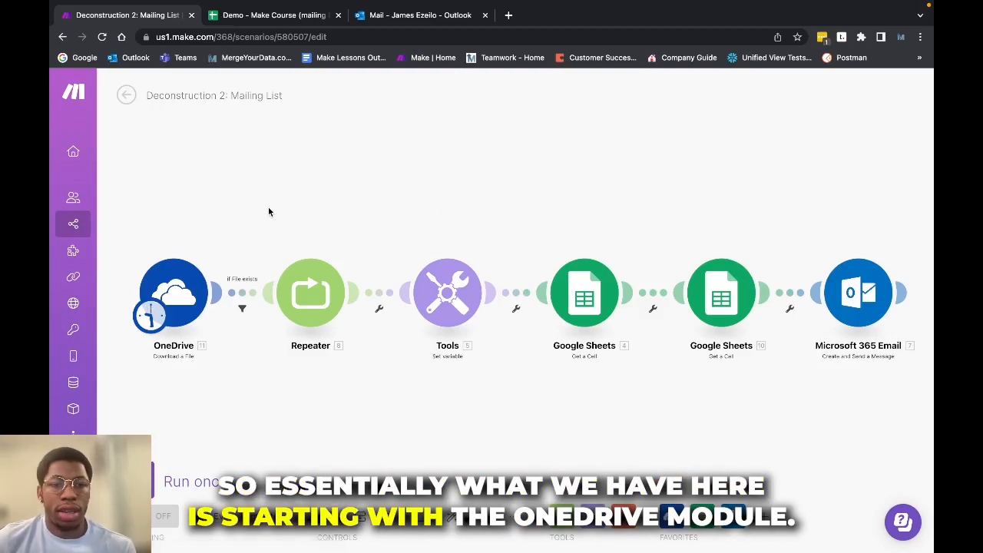
- Review the OneDrive module's file download settings and the "if File exists" filter condition without changing them
{"action": "left_click", "coordinate": [175, 295]}
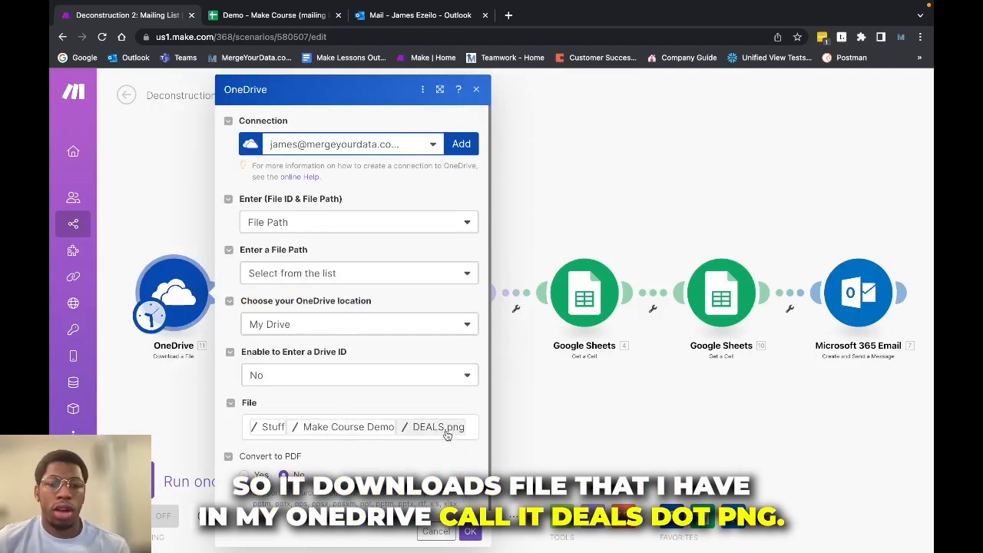
{"action": "left_click", "coordinate": [436, 531]}
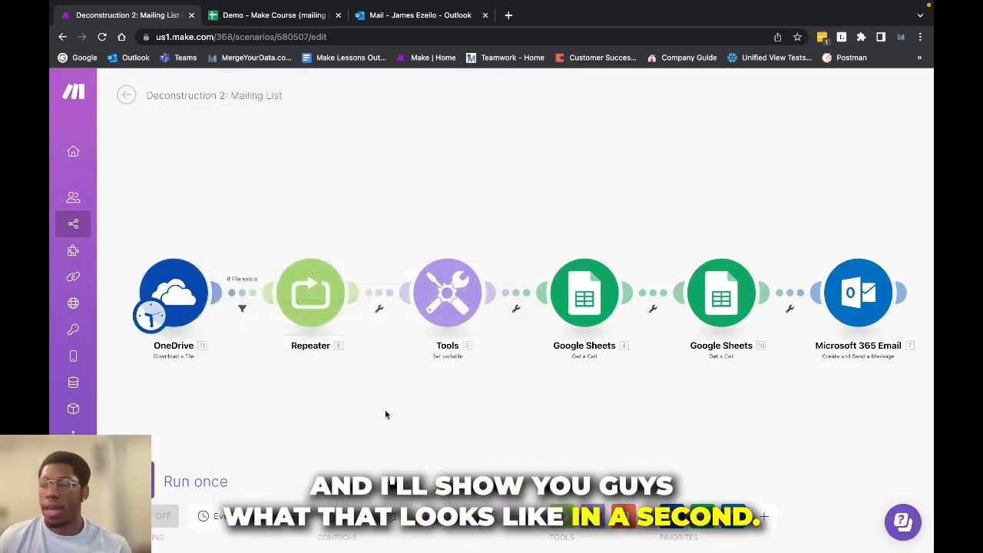
{"action": "left_click", "coordinate": [243, 298]}
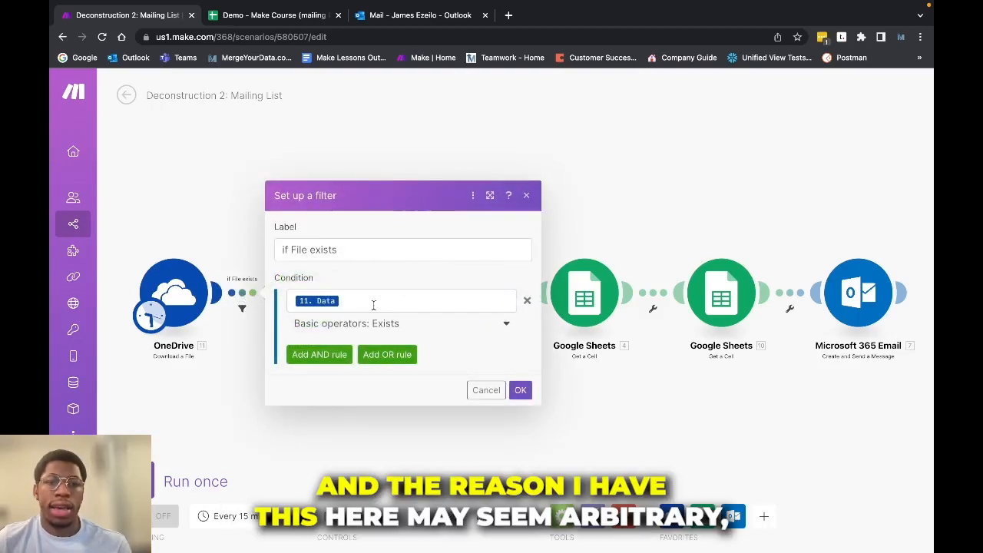
{"action": "left_click", "coordinate": [480, 390]}
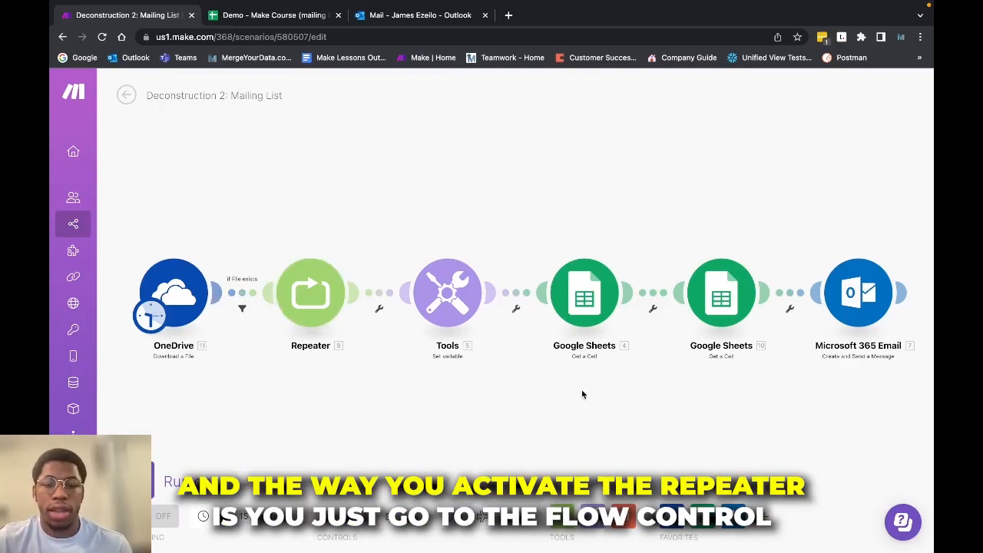
- Look through the flow control tools and examine the Repeater module's initial value and repeats settings
{"action": "left_click", "coordinate": [565, 515]}
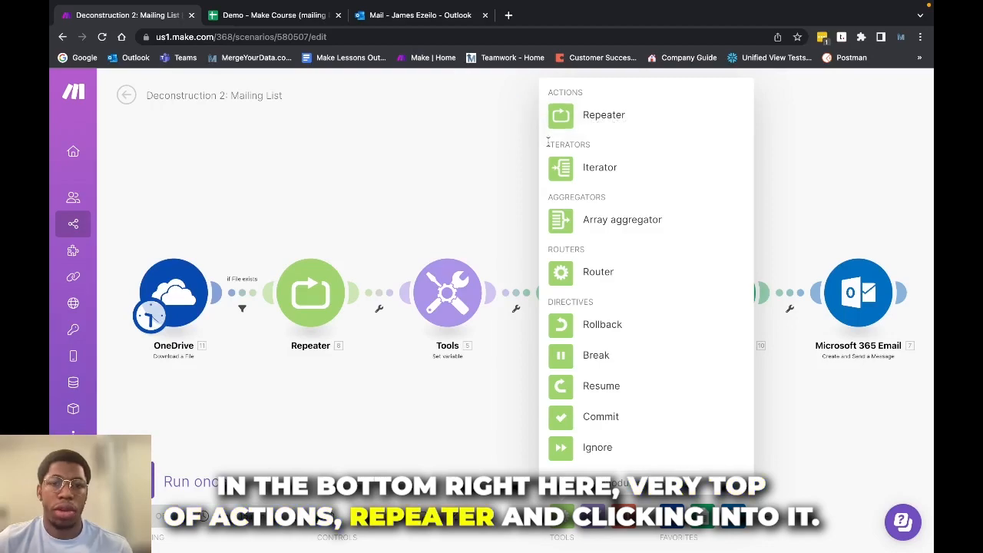
{"action": "left_click", "coordinate": [328, 294]}
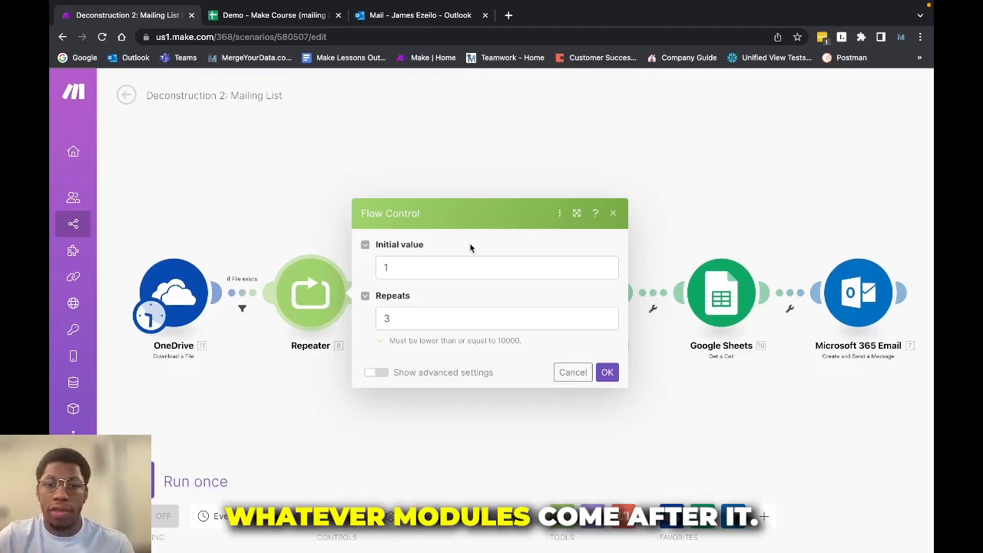
{"action": "left_click", "coordinate": [573, 373]}
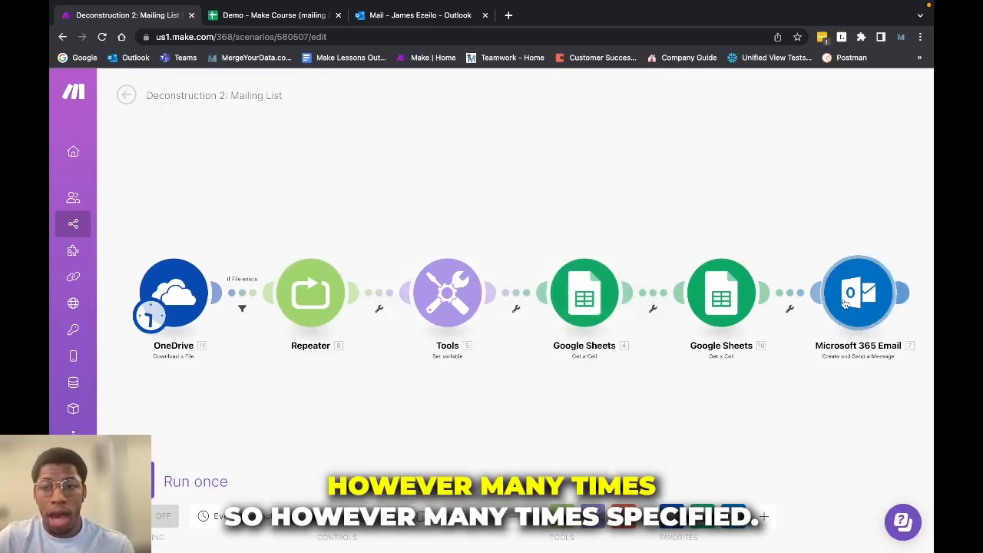
{"action": "left_click", "coordinate": [299, 315]}
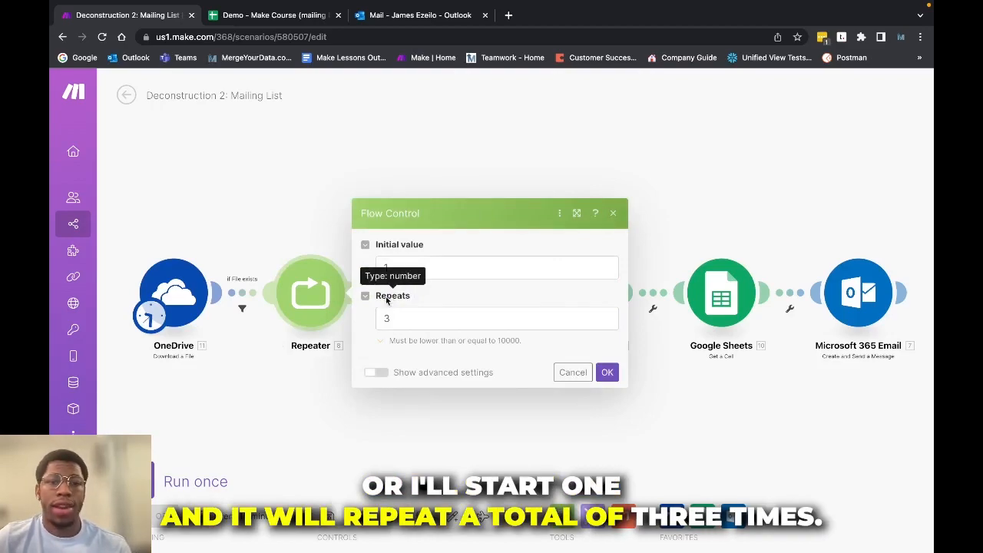
{"action": "left_click", "coordinate": [561, 371]}
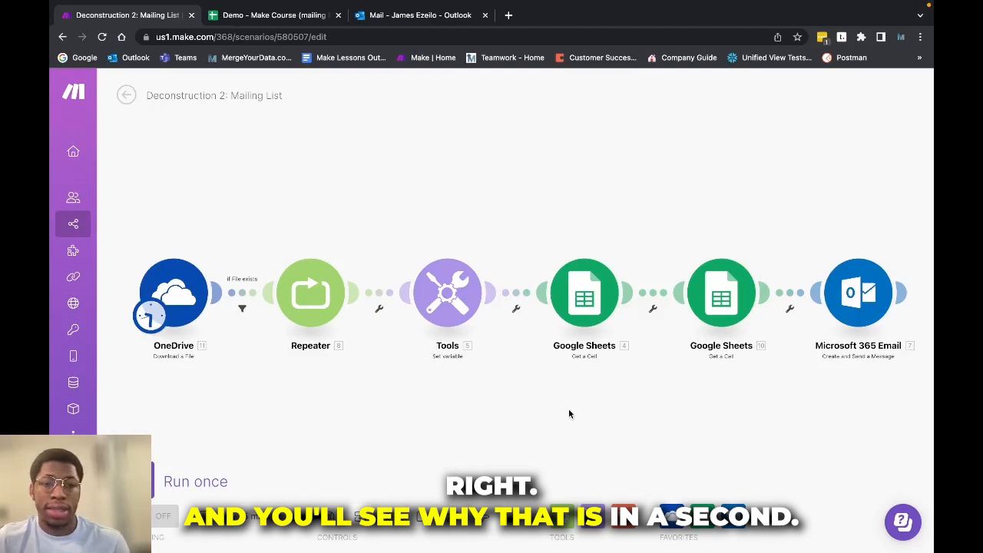
- In the Set variable module, try replacing the math plus operator in the Count value with a plain text +
{"action": "left_click", "coordinate": [446, 304]}
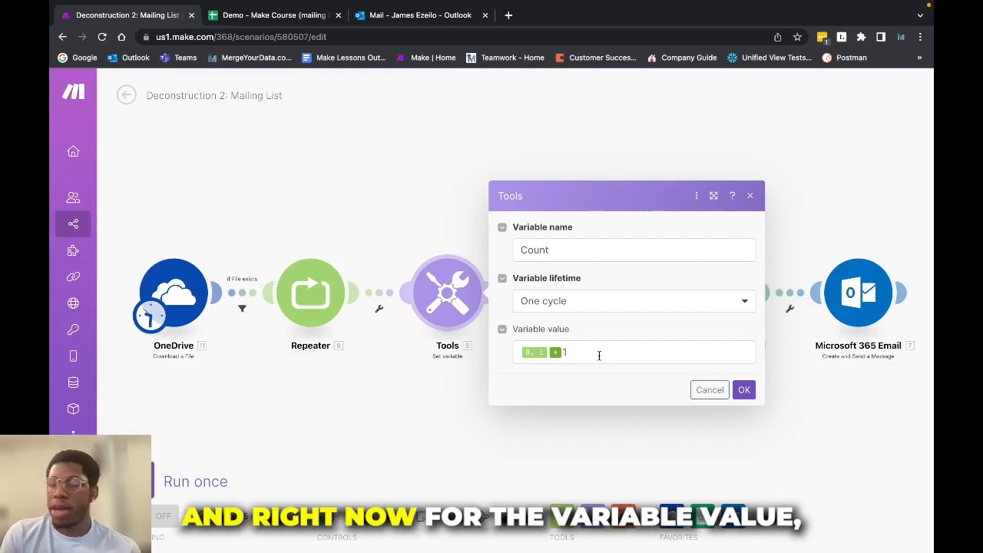
{"action": "left_click", "coordinate": [599, 356]}
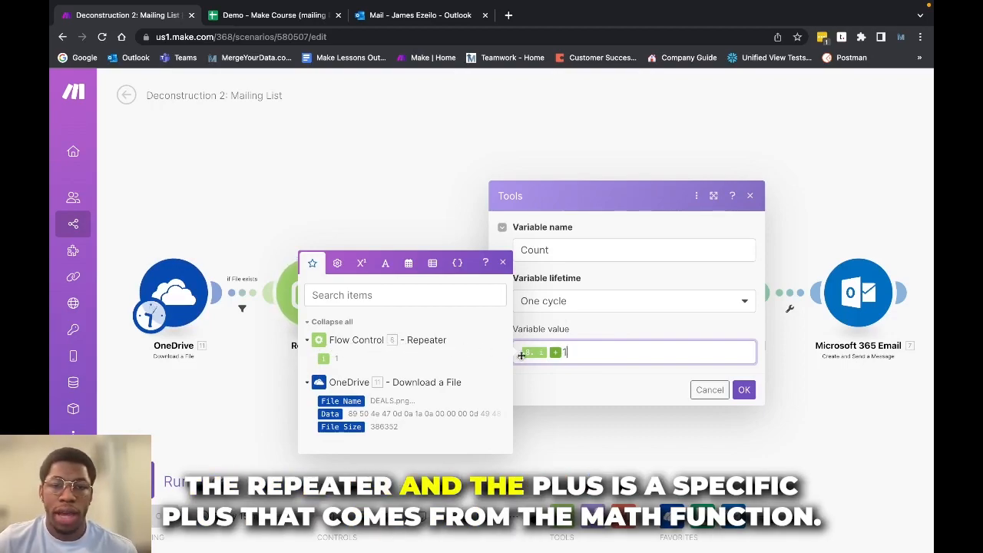
{"action": "left_click", "coordinate": [379, 275]}
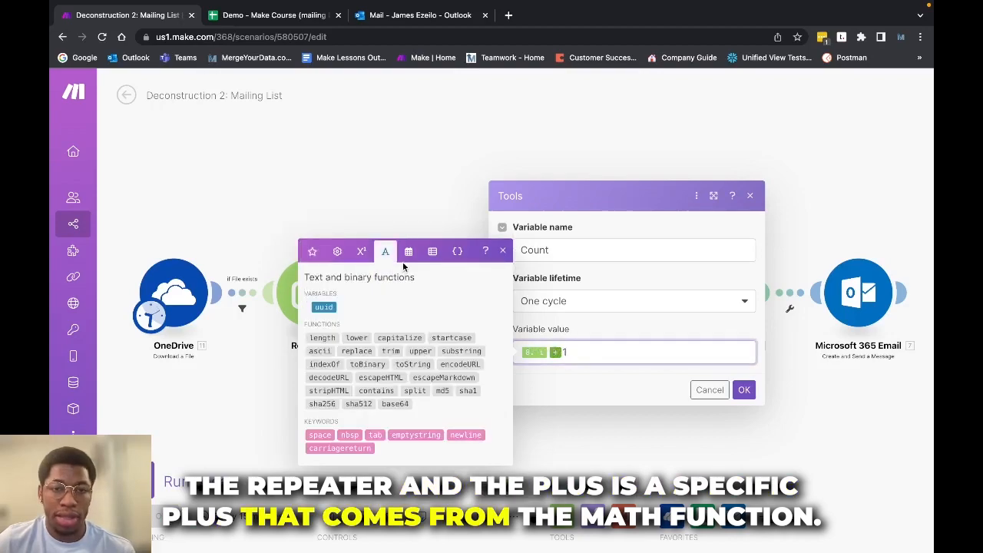
{"action": "left_click", "coordinate": [362, 263]}
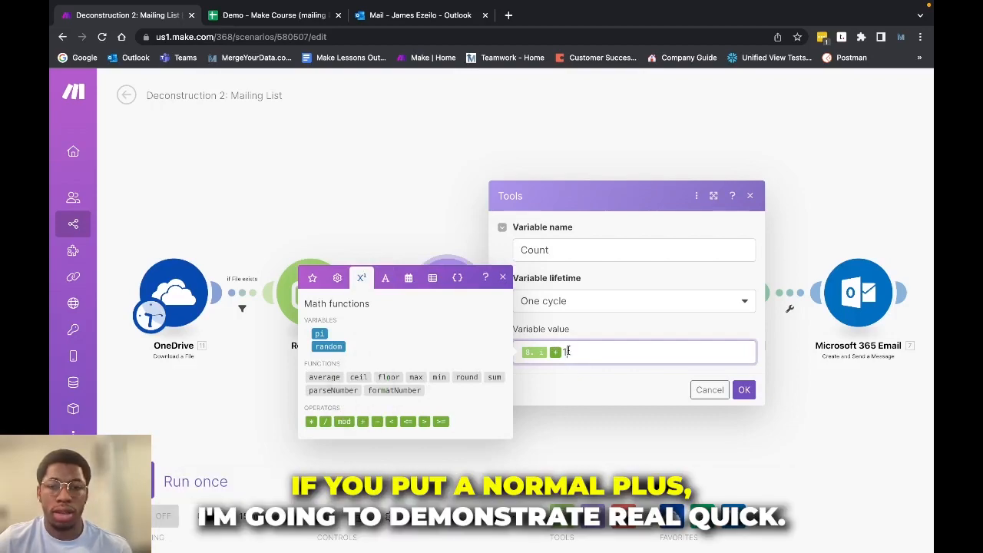
{"action": "key", "text": "BackSpace"}
{"action": "type", "text": "+"}
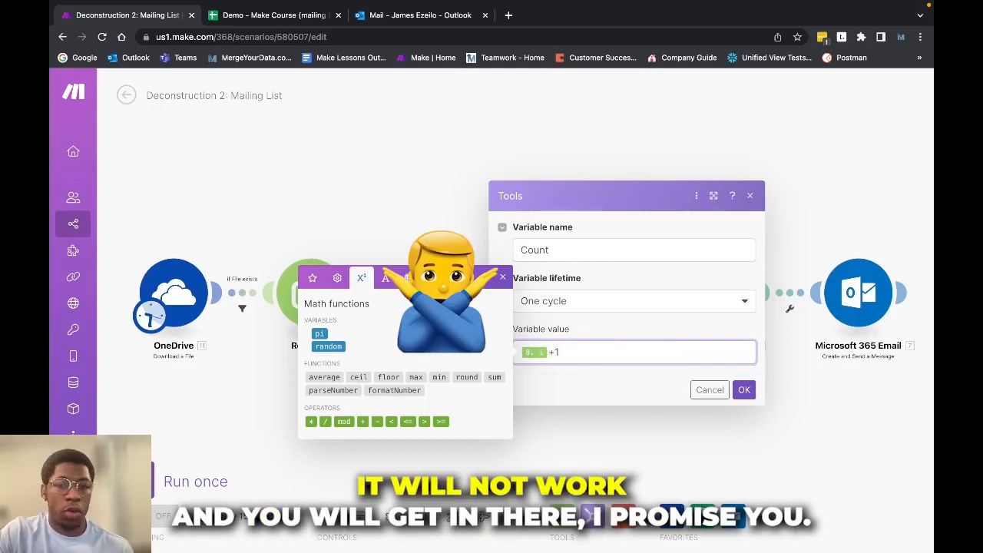
- Replace the plain plus in the Count value with the math + operator between the Repeater's i and 1, and save the module
{"action": "key", "text": "BackSpace"}
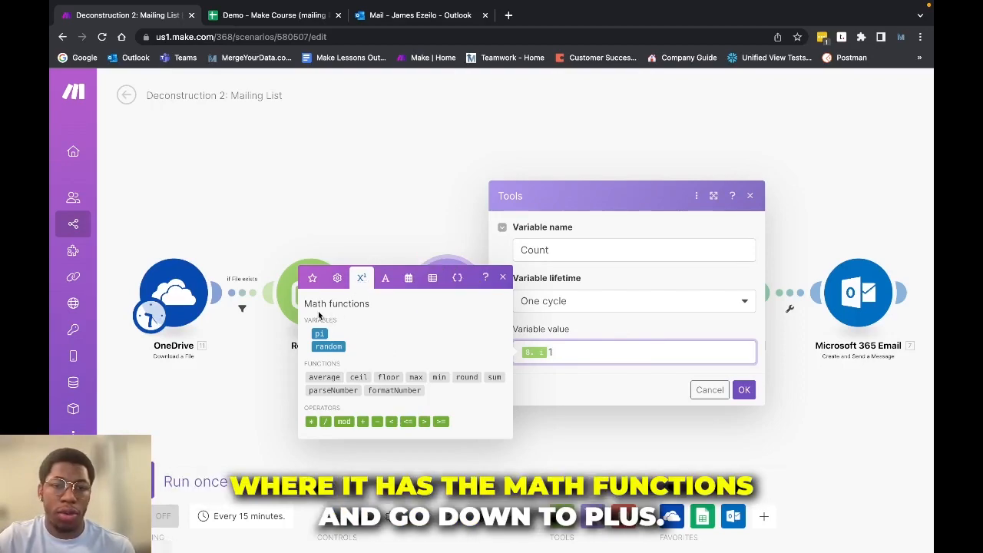
{"action": "left_click", "coordinate": [359, 422]}
{"action": "left_click", "coordinate": [744, 390]}
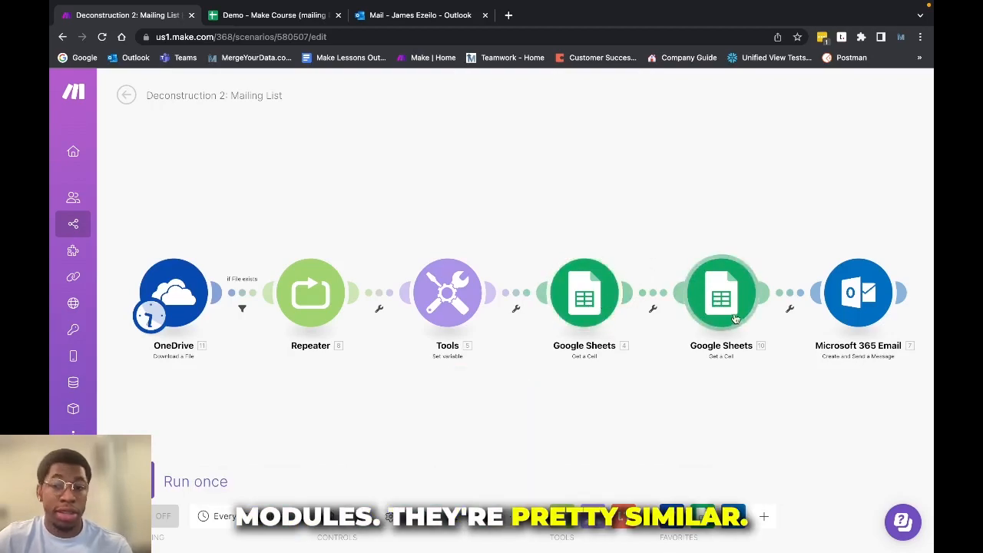
- Examine the cell reference settings of both Google Sheets Get a Cell modules without changing them
{"action": "left_click", "coordinate": [572, 296]}
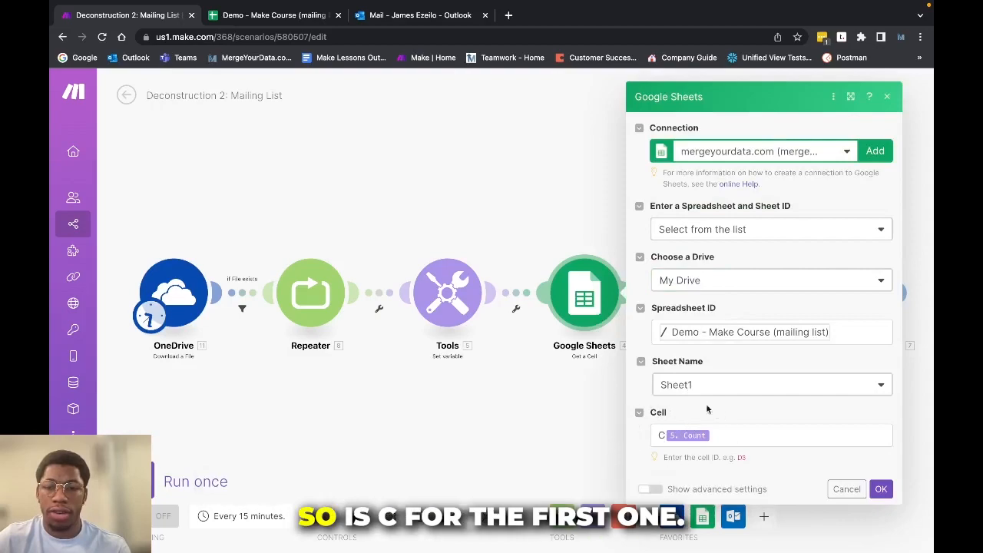
{"action": "left_click", "coordinate": [846, 489]}
{"action": "left_click", "coordinate": [719, 294]}
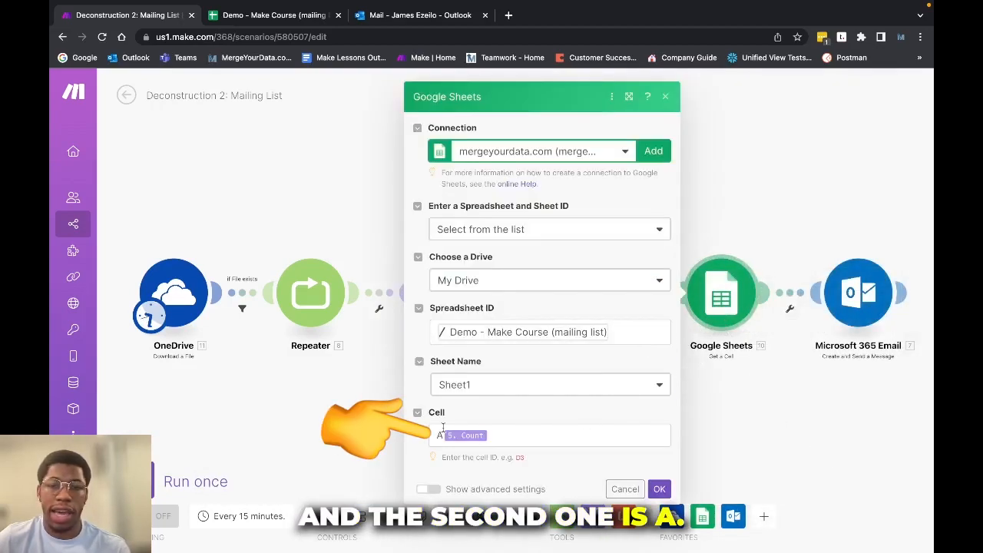
{"action": "left_click", "coordinate": [609, 495]}
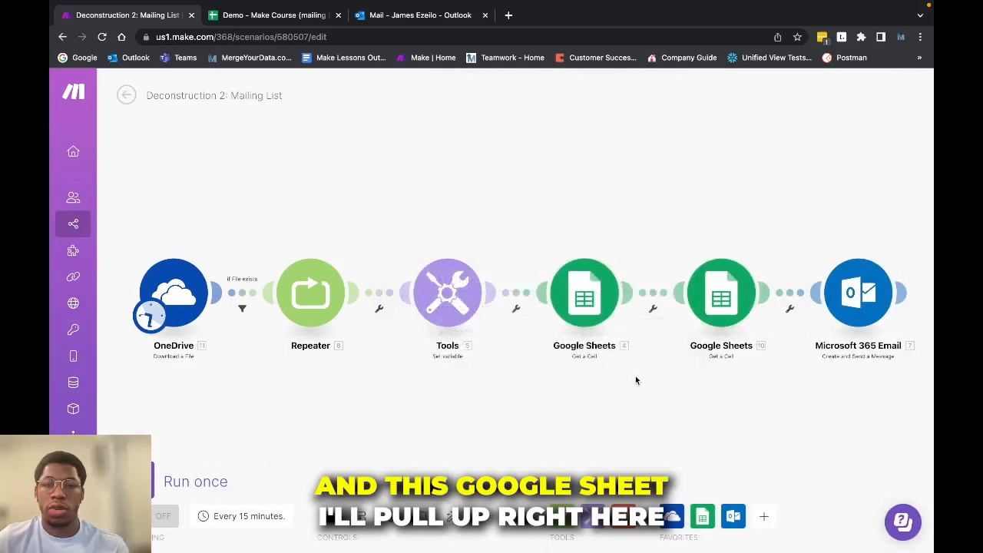
- Switch to the mailing list spreadsheet in Google Sheets and examine its first name and email address entries
{"action": "left_click", "coordinate": [275, 14]}
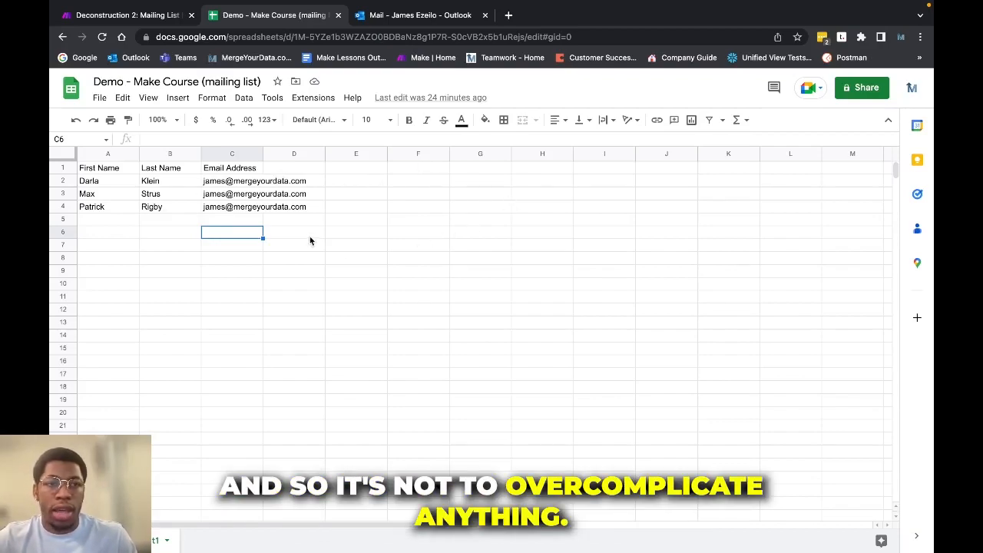
{"action": "left_click", "coordinate": [107, 184]}
{"action": "left_click", "coordinate": [104, 197]}
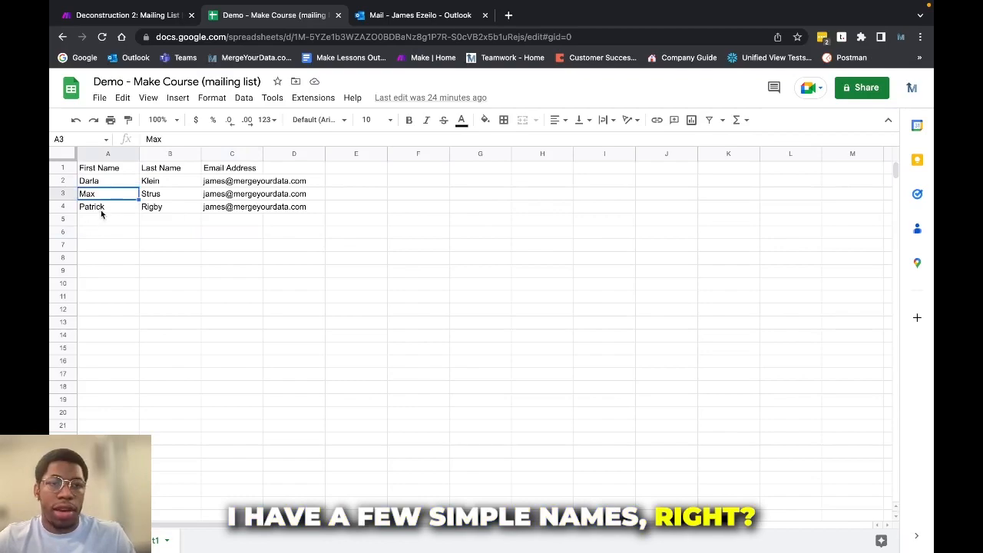
{"action": "left_click", "coordinate": [100, 209]}
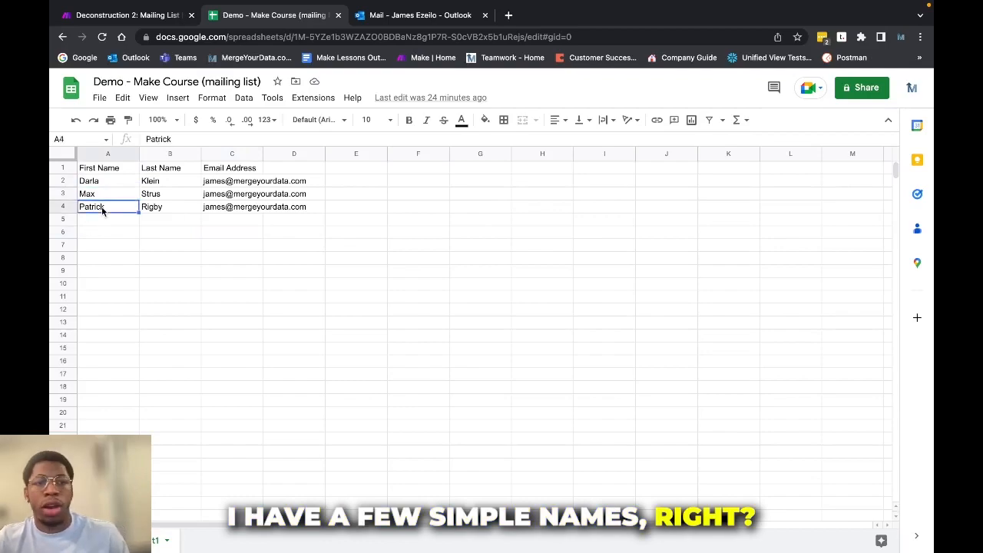
{"action": "left_click", "coordinate": [209, 183]}
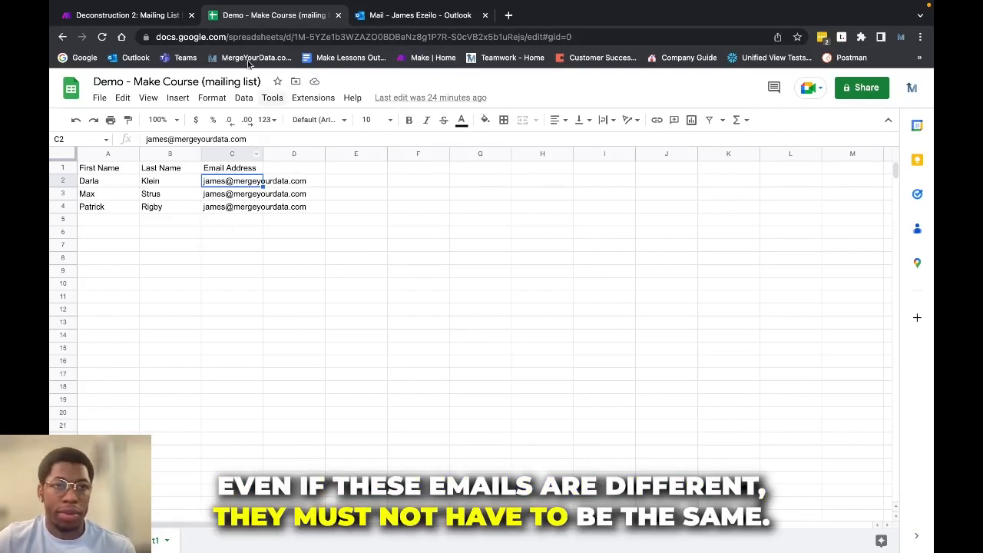
- Return to the Make scenario and examine the Microsoft 365 Email module's message, attachment and recipient email address mapping
{"action": "left_click", "coordinate": [171, 15]}
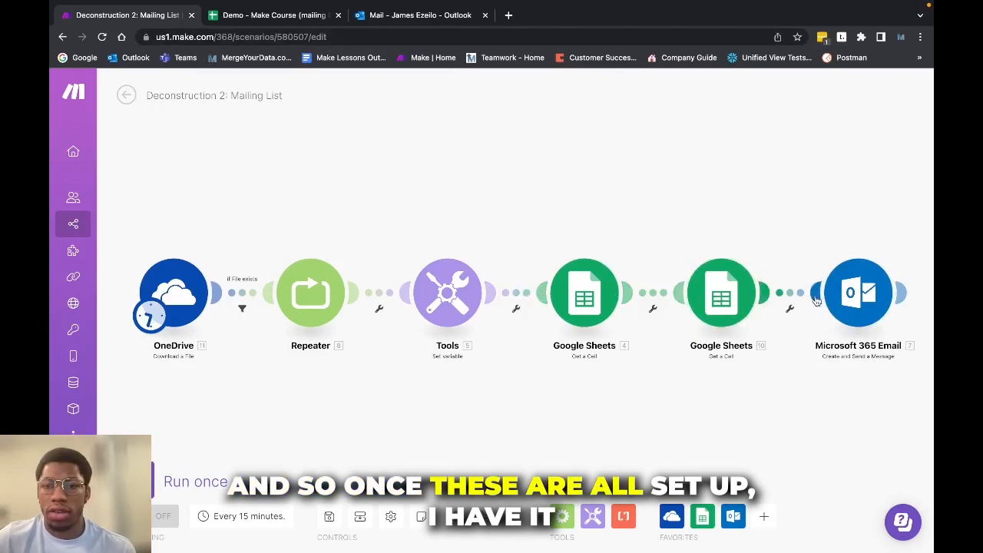
{"action": "left_click", "coordinate": [848, 301]}
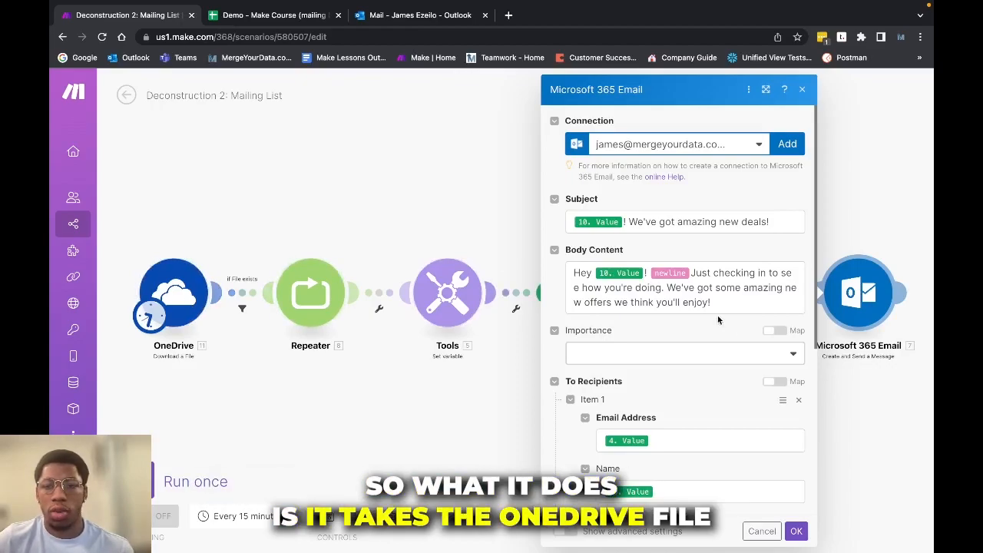
{"action": "scroll", "coordinate": [626, 426], "scroll_direction": "down", "scroll_amount": 4}
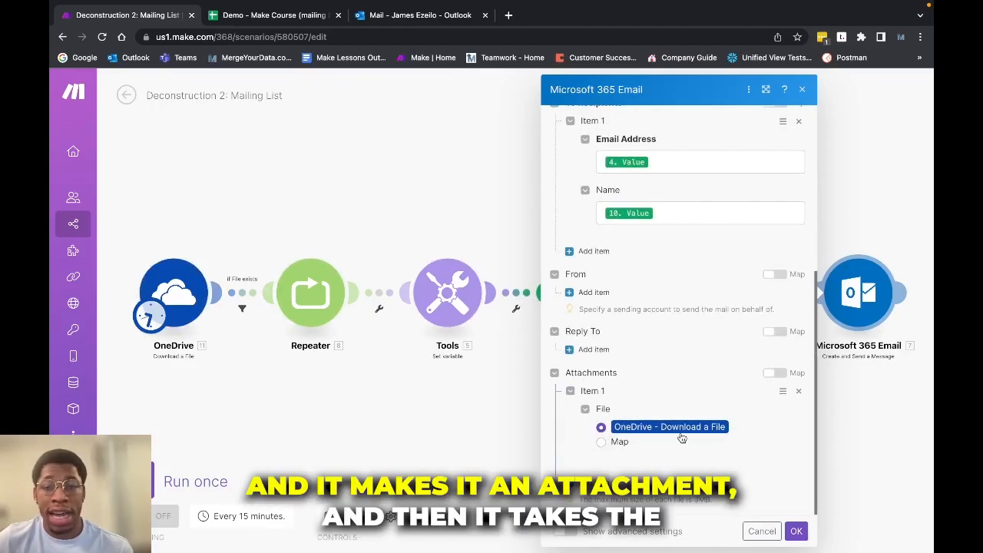
{"action": "scroll", "coordinate": [680, 437], "scroll_direction": "up", "scroll_amount": 5}
{"action": "left_click", "coordinate": [657, 440]}
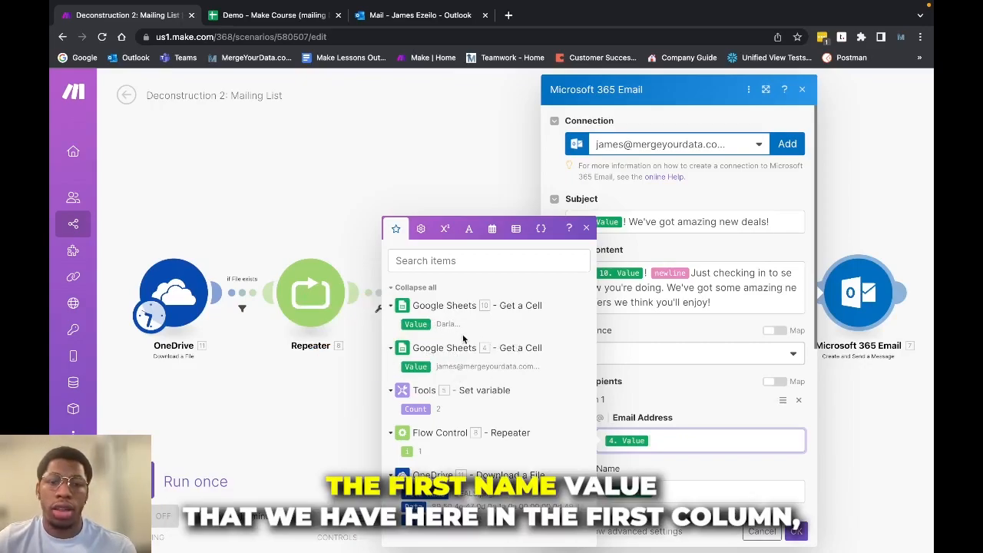
- Compare the email module's mapped values with the first name and email address columns in the mailing list spreadsheet
{"action": "left_click", "coordinate": [274, 16]}
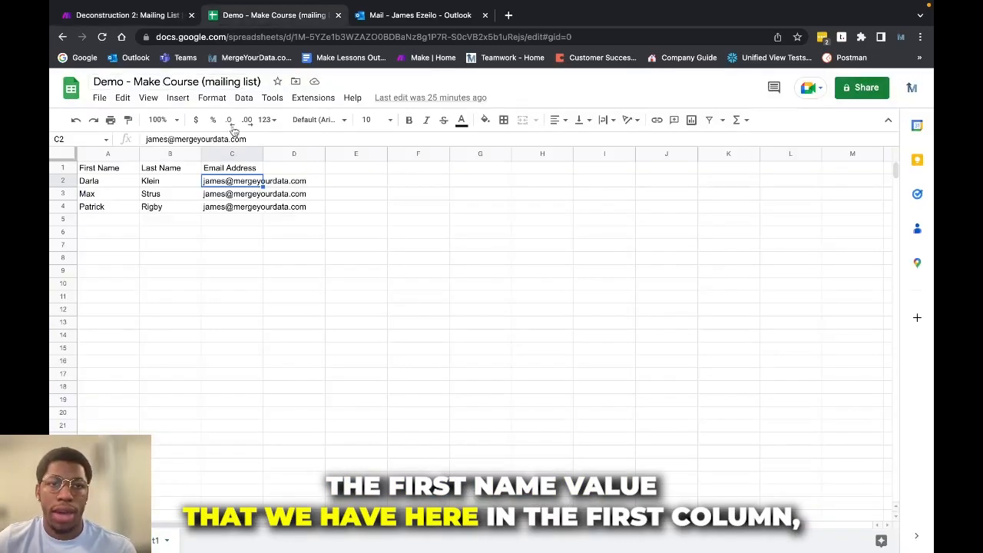
{"action": "left_click", "coordinate": [157, 16]}
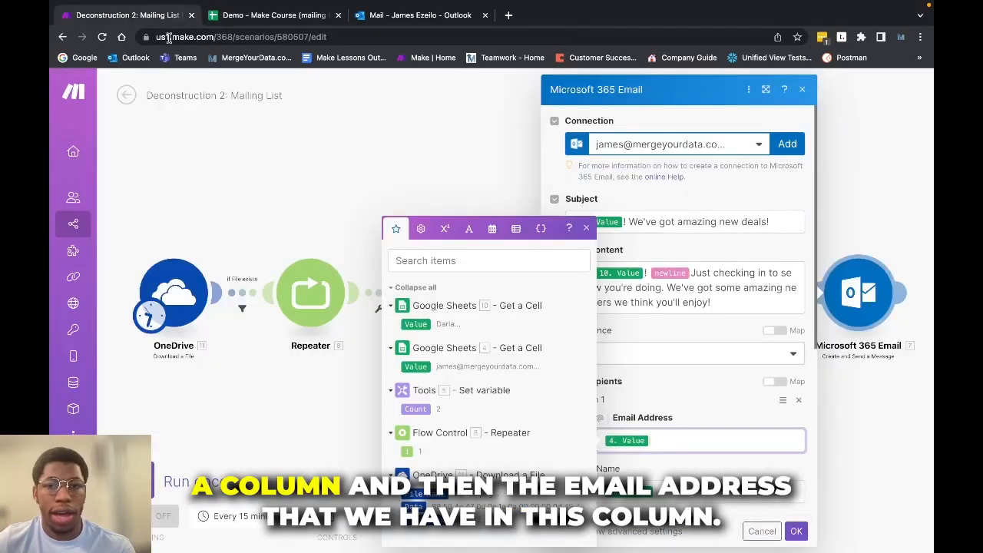
{"action": "left_click", "coordinate": [242, 17]}
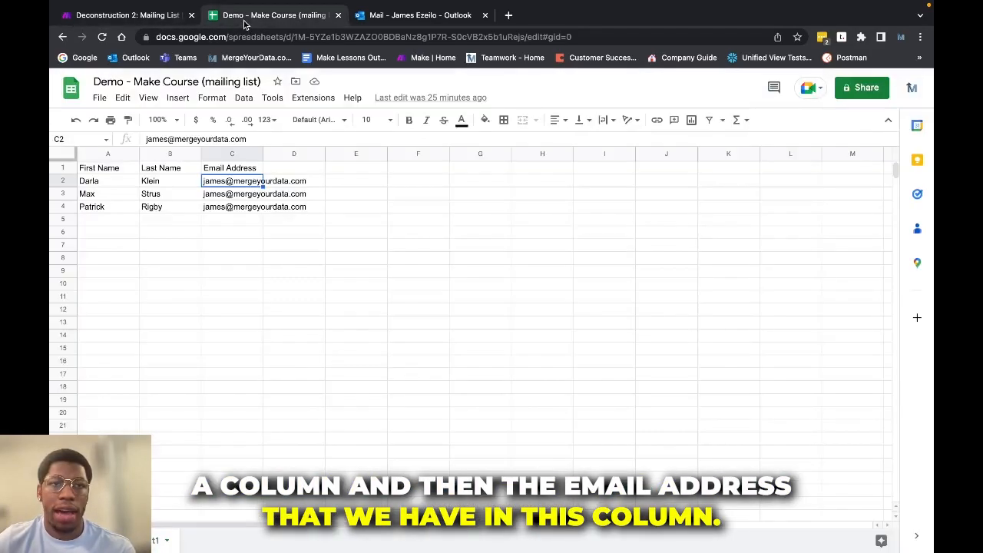
{"action": "left_click", "coordinate": [157, 11]}
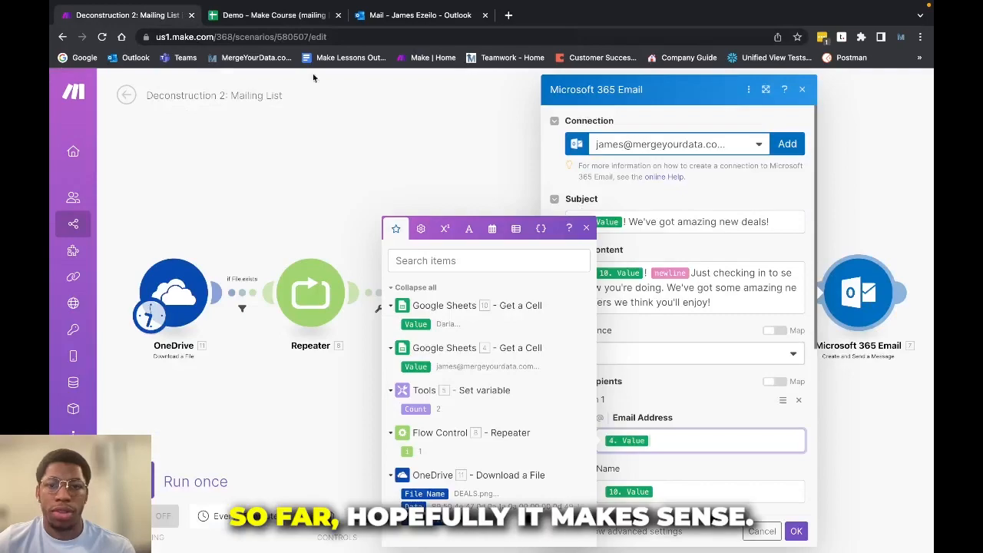
- Close the mapping help page and the mapping item picker, and review the email module's body content, recipients and attachment
{"action": "left_click", "coordinate": [575, 229]}
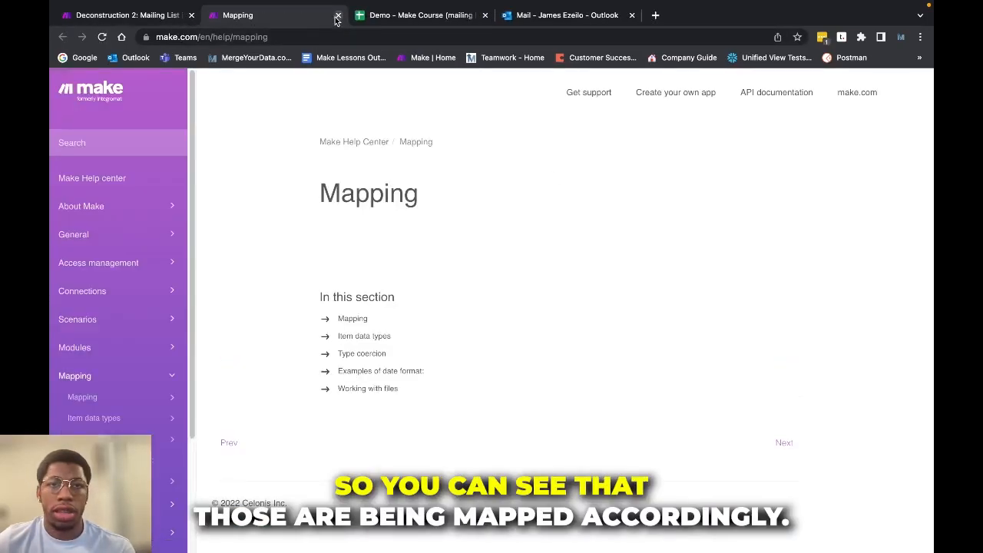
{"action": "left_click", "coordinate": [338, 15]}
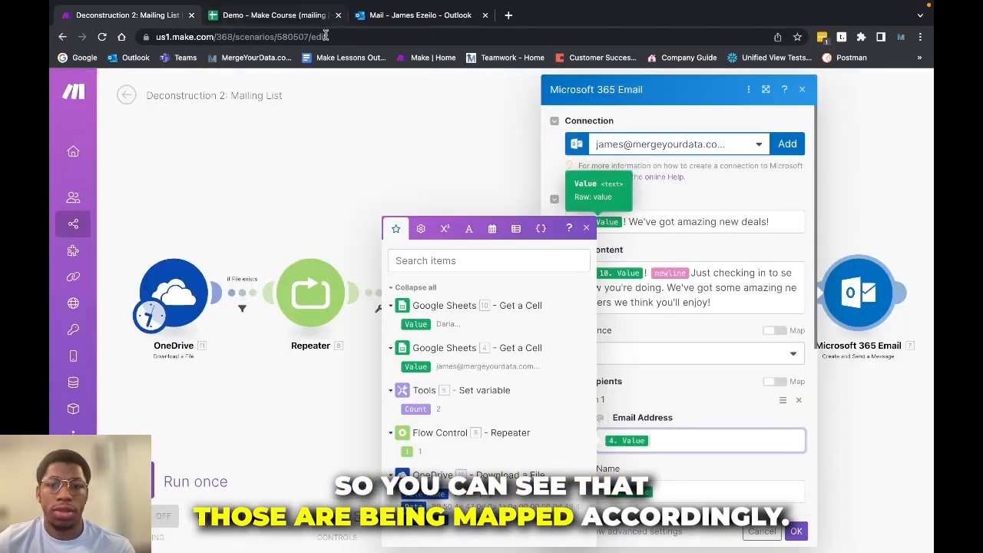
{"action": "left_click", "coordinate": [586, 227]}
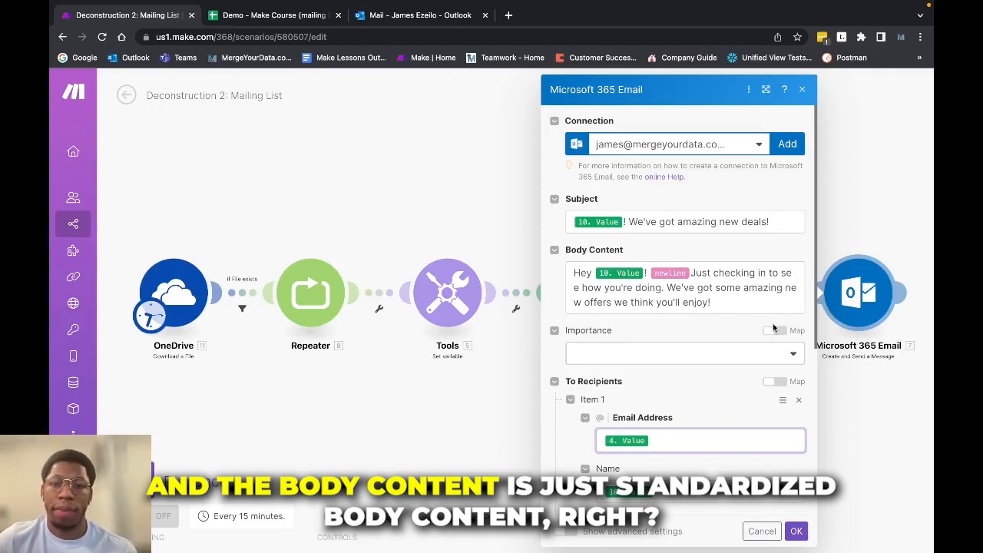
{"action": "scroll", "coordinate": [714, 311], "scroll_direction": "down", "scroll_amount": 4}
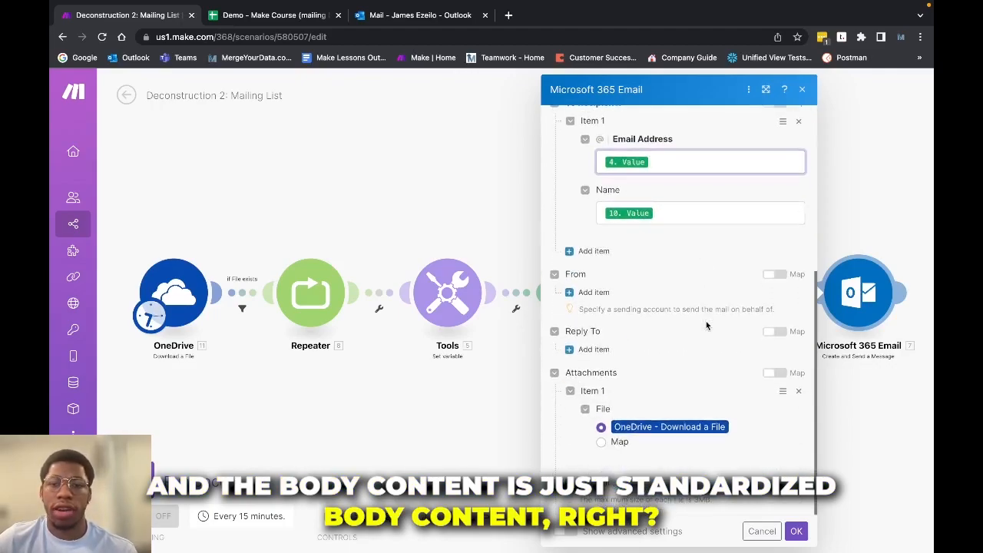
- Accept the Microsoft 365 Email module's settings, save the scenario and run it once
{"action": "left_click", "coordinate": [797, 530]}
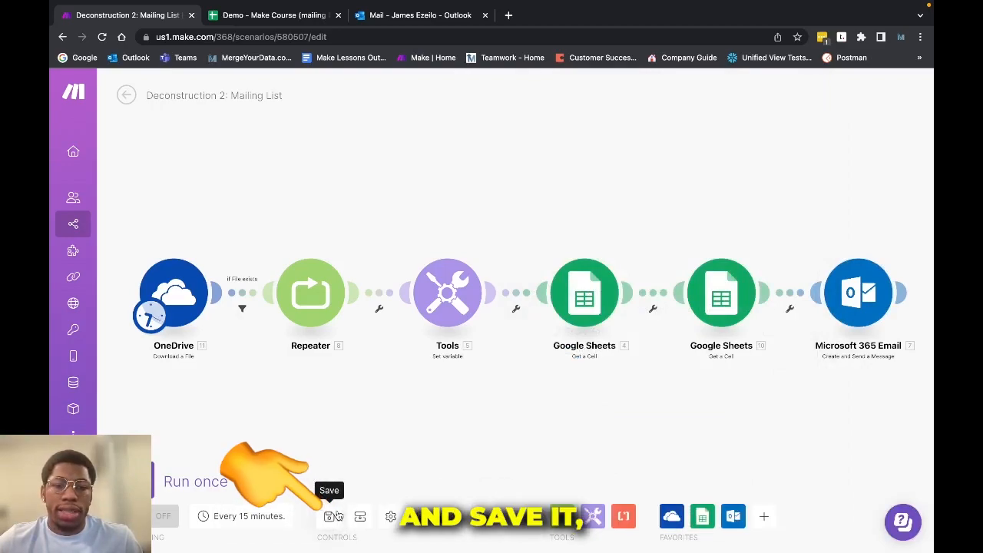
{"action": "left_click", "coordinate": [332, 516]}
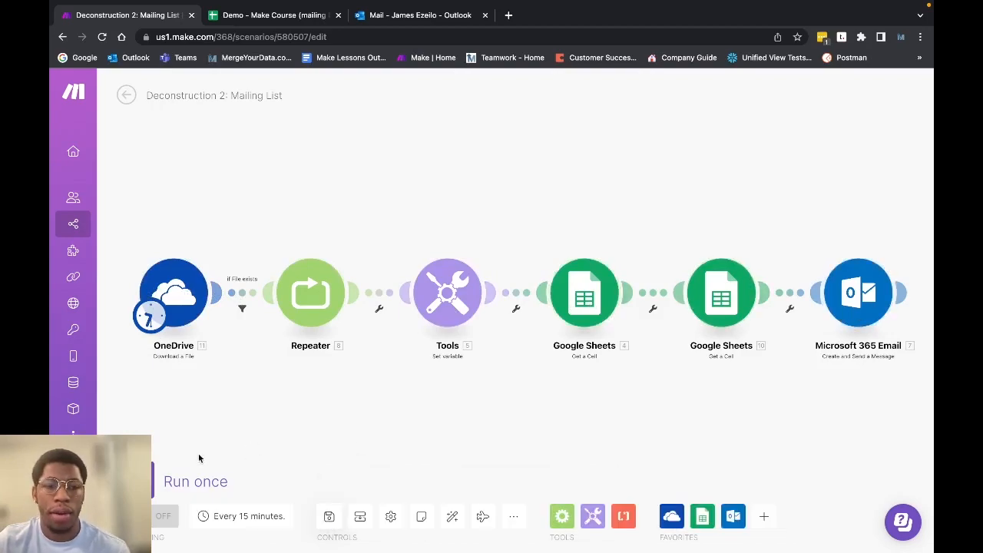
{"action": "left_click", "coordinate": [185, 477]}
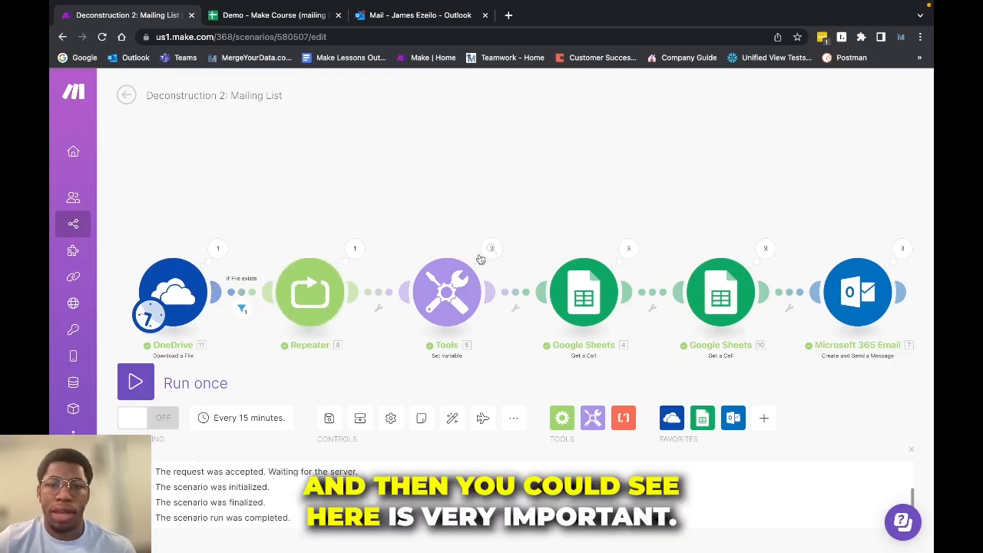
- Examine the bundle counts on the modules before and after the Repeater, and check the Repeater's initial value and repeats settings
{"action": "scroll", "coordinate": [405, 244], "scroll_direction": "up", "scroll_amount": 2}
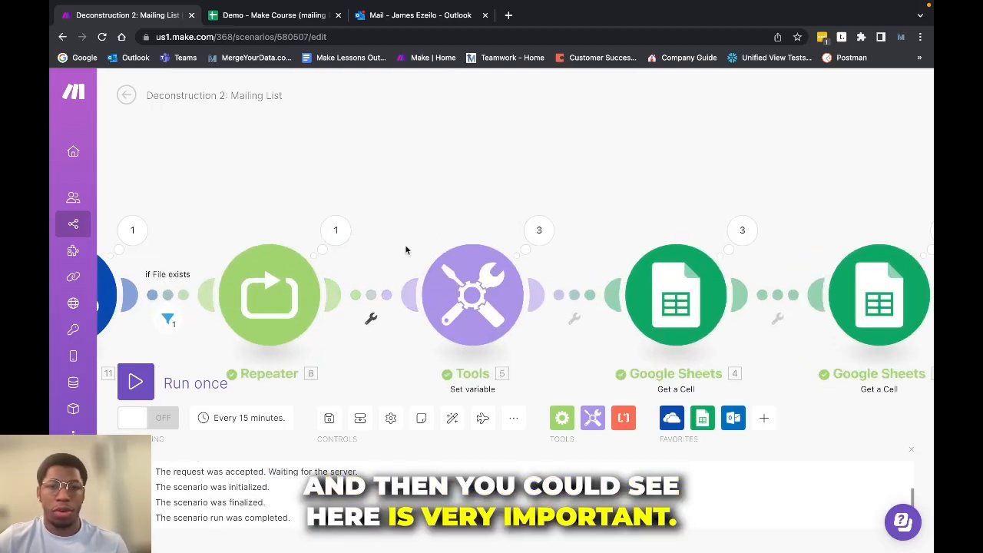
{"action": "scroll", "coordinate": [402, 244], "scroll_direction": "down", "scroll_amount": 2}
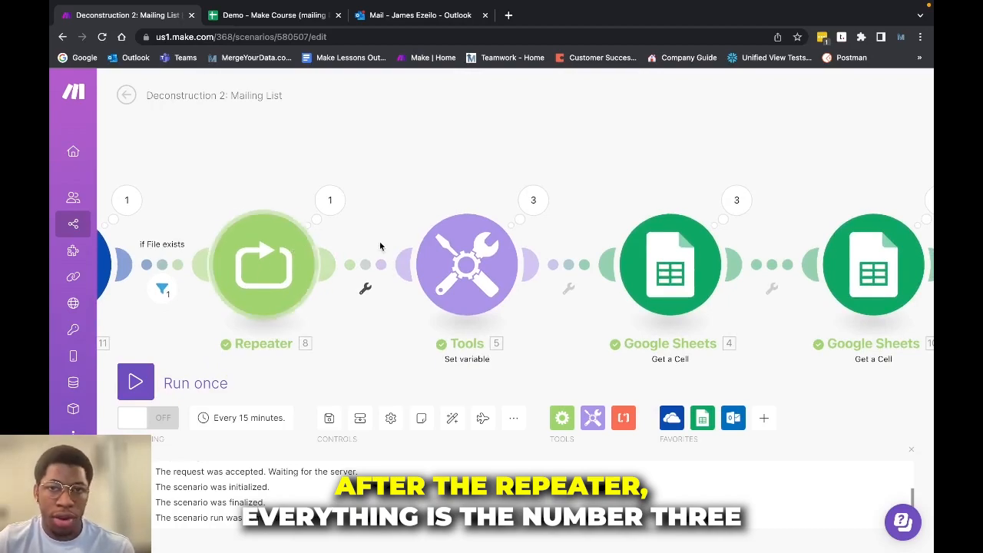
{"action": "scroll", "coordinate": [376, 200], "scroll_direction": "right", "scroll_amount": 3}
{"action": "scroll", "coordinate": [476, 176], "scroll_direction": "right", "scroll_amount": 5}
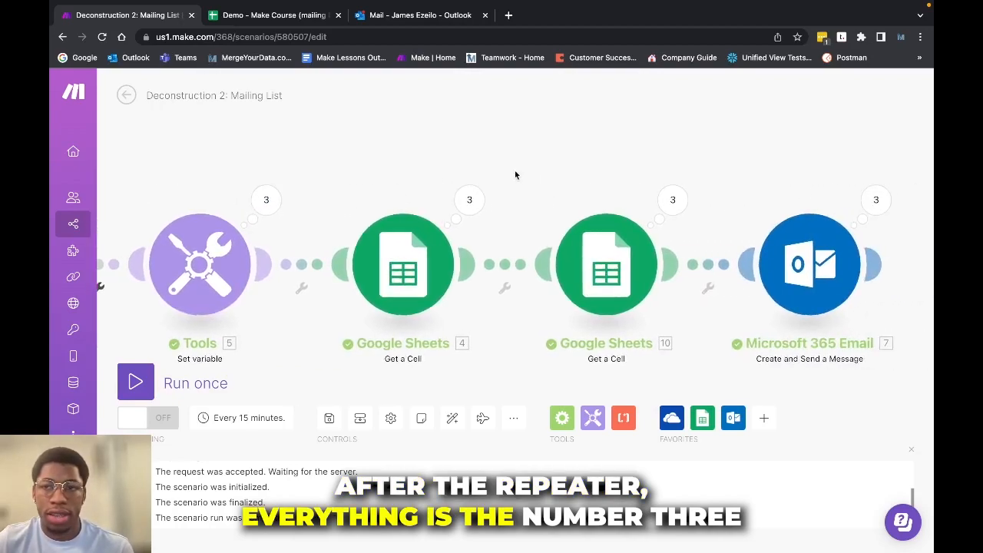
{"action": "scroll", "coordinate": [489, 171], "scroll_direction": "right", "scroll_amount": 1}
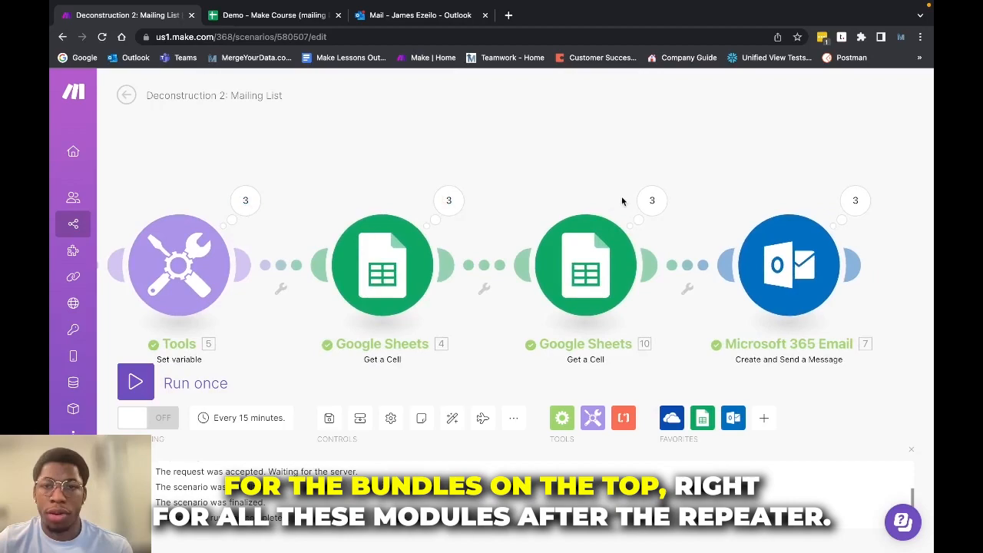
{"action": "left_click_drag", "start_coordinate": [367, 166], "coordinate": [475, 181]}
{"action": "scroll", "coordinate": [475, 182], "scroll_direction": "down", "scroll_amount": 2}
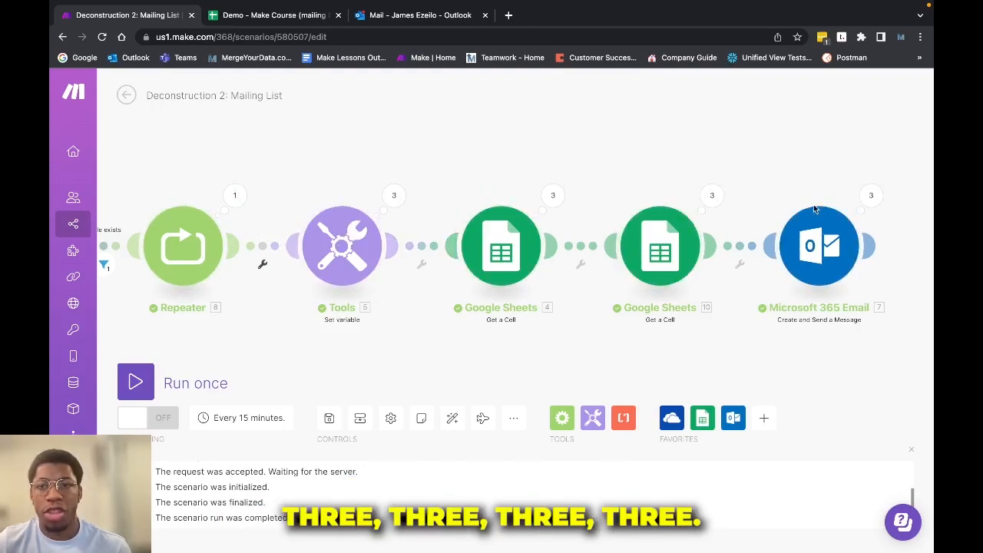
{"action": "left_click", "coordinate": [222, 248]}
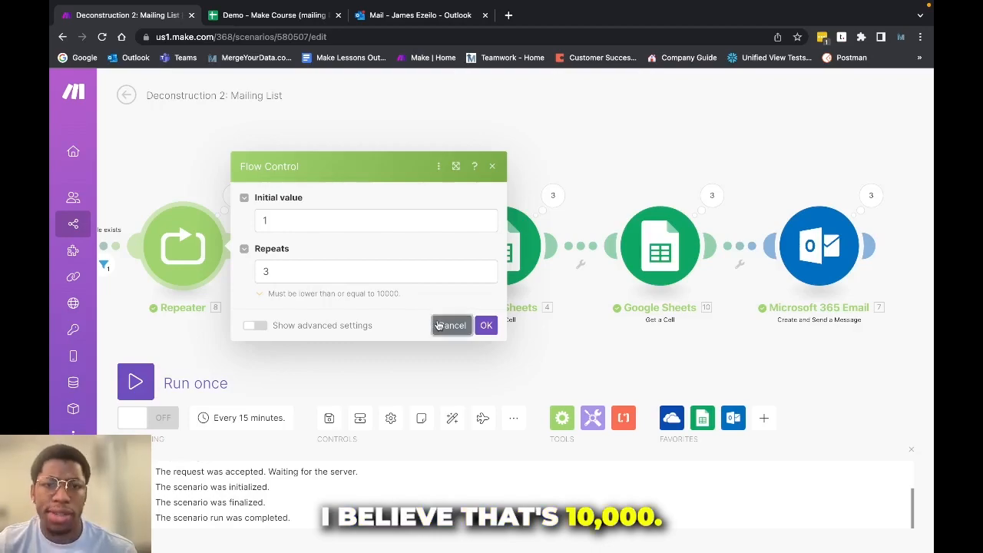
{"action": "left_click", "coordinate": [440, 325]}
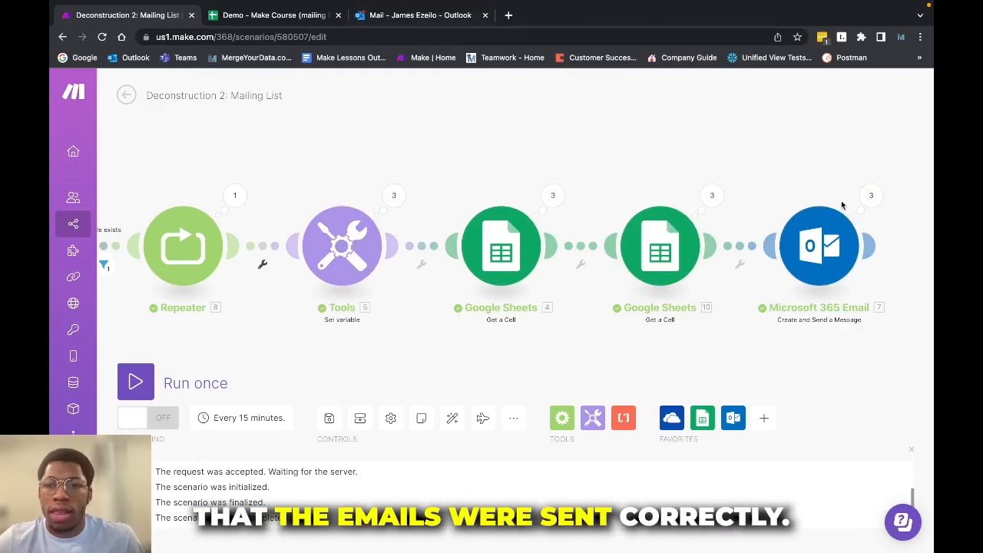
- Switch to the Outlook inbox and read each of the three new deals emails sent by the scenario
{"action": "left_click", "coordinate": [461, 16]}
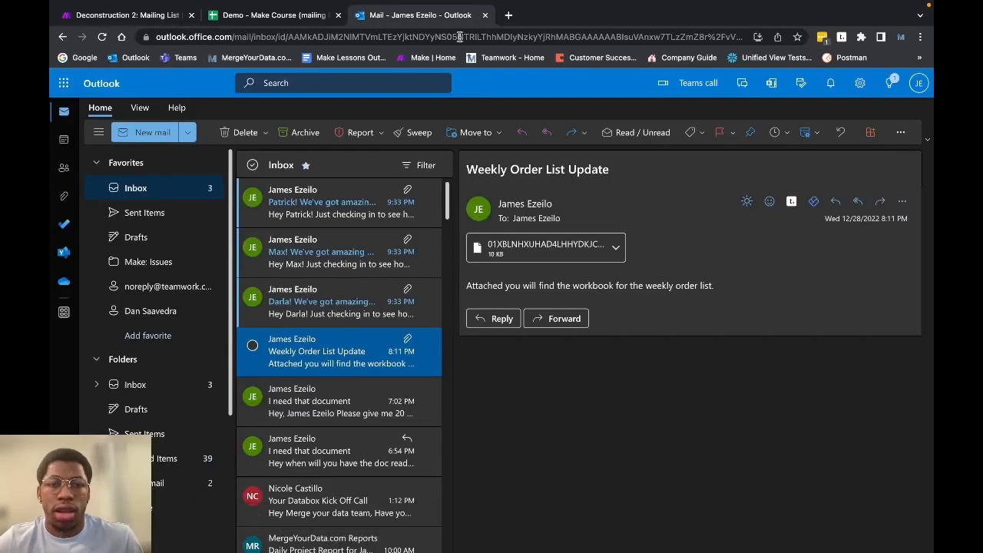
{"action": "left_click", "coordinate": [319, 306]}
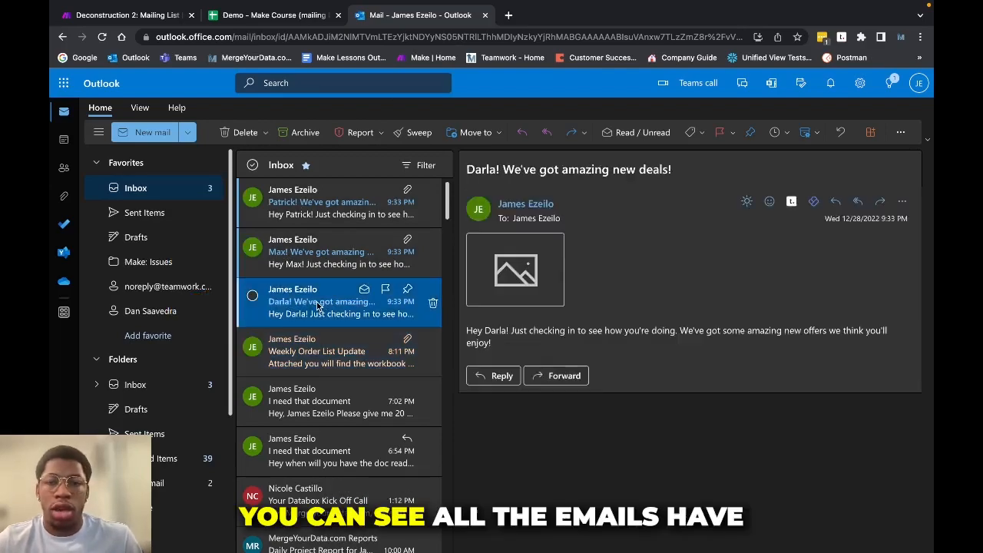
{"action": "left_click", "coordinate": [365, 261]}
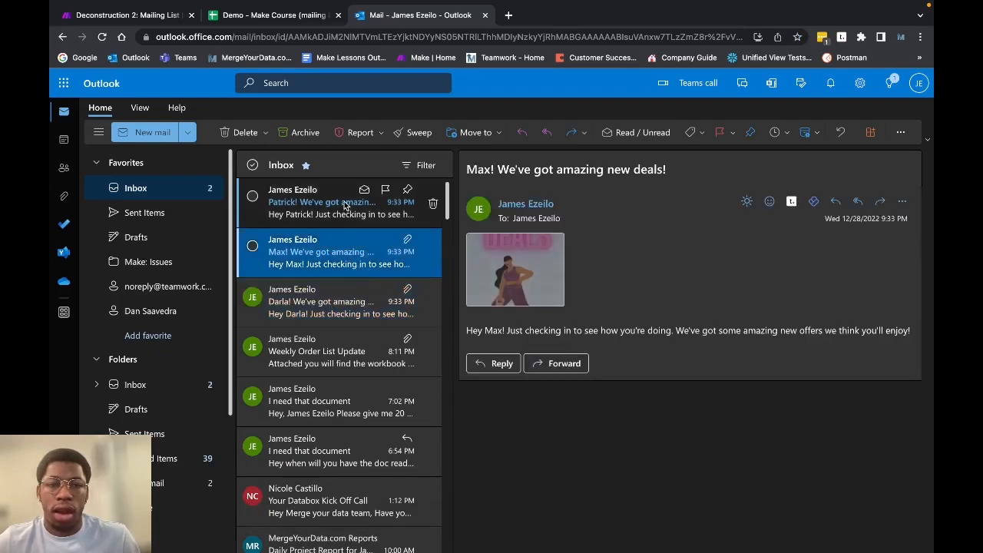
{"action": "left_click", "coordinate": [309, 218]}
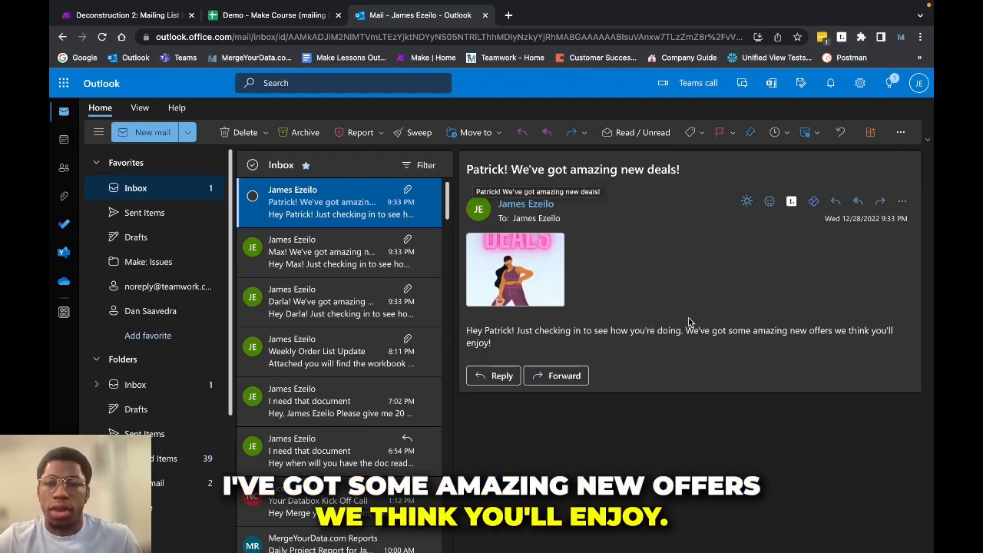
- Recheck the other two deals emails, and preview and close the DEALS.png attachment of the earliest one
{"action": "left_click", "coordinate": [346, 252]}
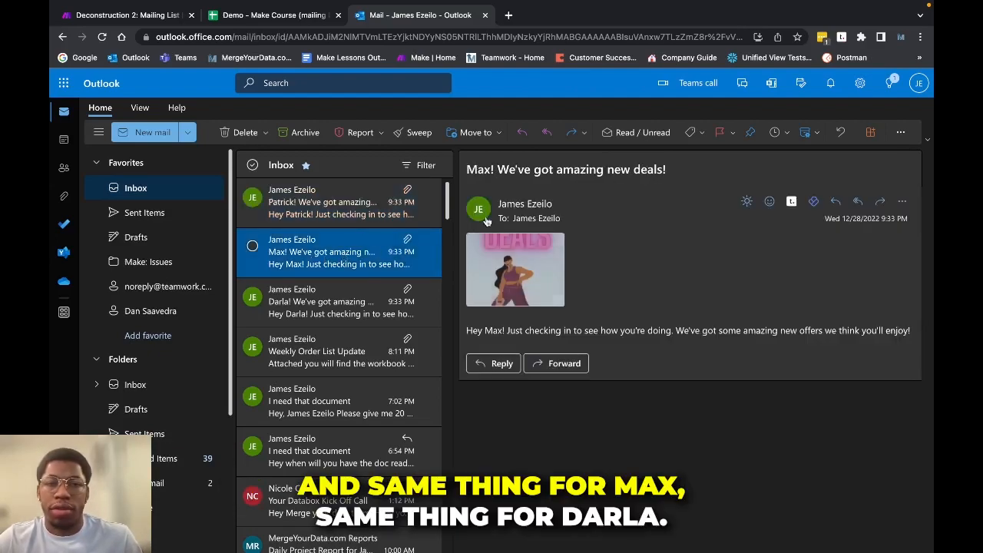
{"action": "left_click", "coordinate": [344, 286]}
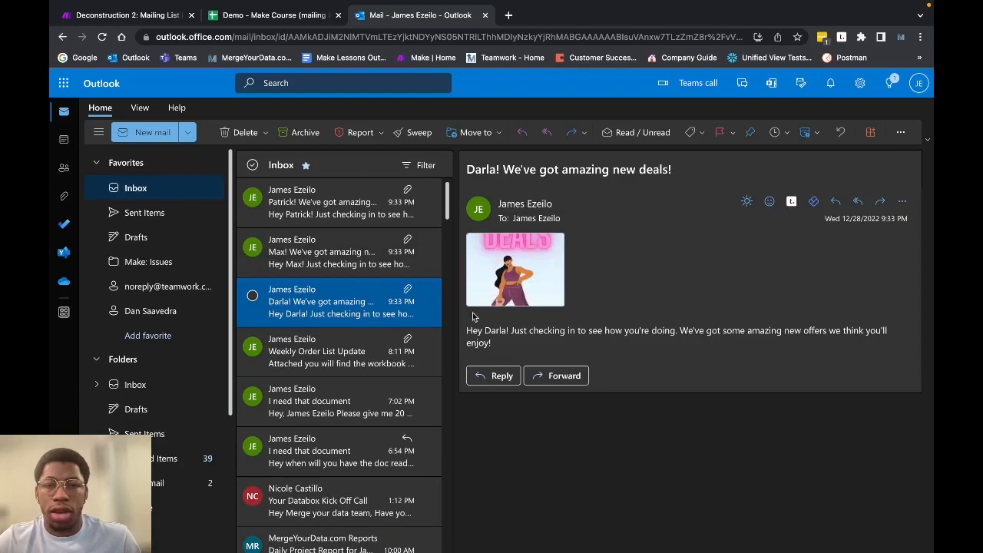
{"action": "left_click", "coordinate": [522, 275]}
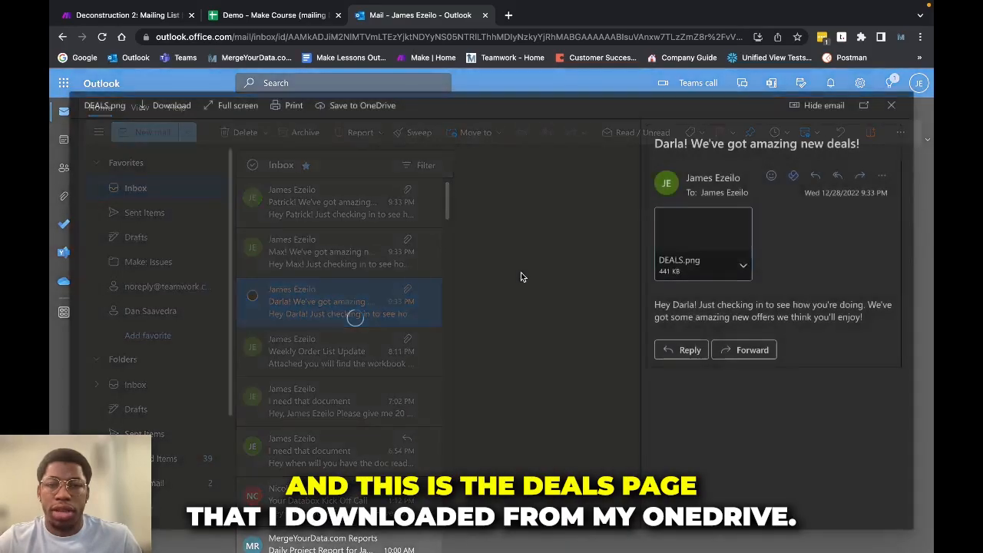
{"action": "left_click", "coordinate": [889, 107]}
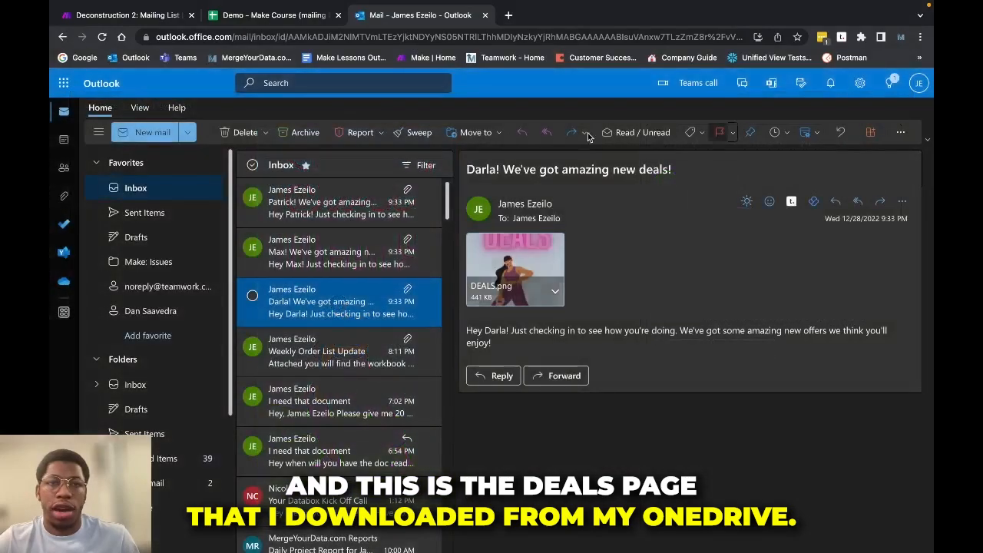
- Return to the Make scenario and review the whole module chain from the OneDrive download to the Microsoft 365 email
{"action": "left_click", "coordinate": [261, 15]}
{"action": "left_click", "coordinate": [121, 17]}
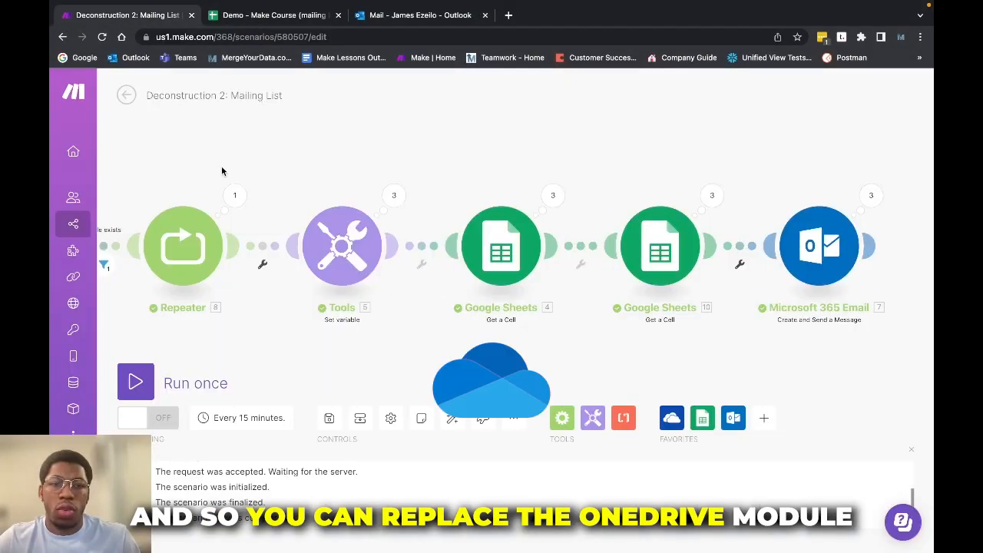
{"action": "left_click_drag", "start_coordinate": [221, 166], "coordinate": [349, 175]}
{"action": "scroll", "coordinate": [366, 185], "scroll_direction": "down", "scroll_amount": 2}
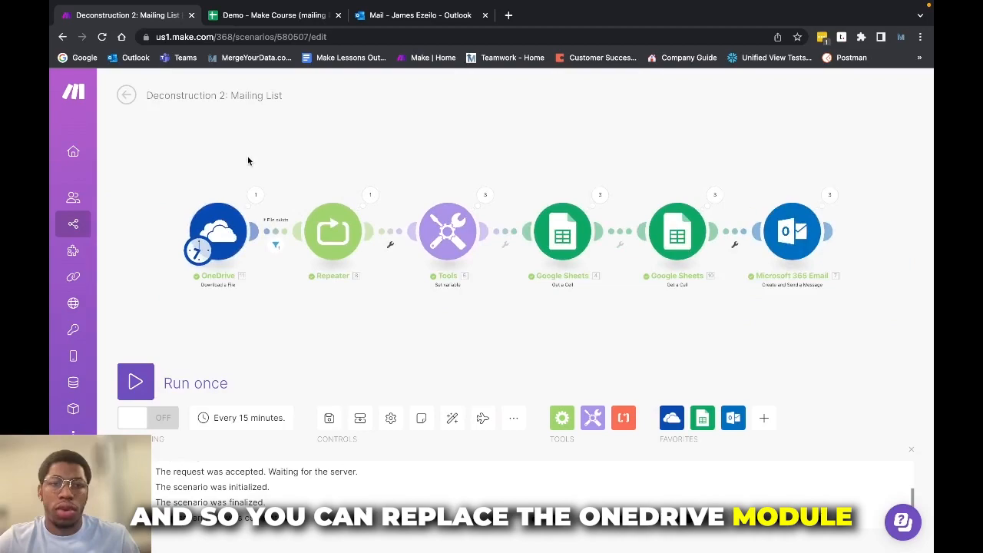
{"action": "scroll", "coordinate": [285, 169], "scroll_direction": "up", "scroll_amount": 3}
{"action": "scroll", "coordinate": [290, 177], "scroll_direction": "down", "scroll_amount": 1}
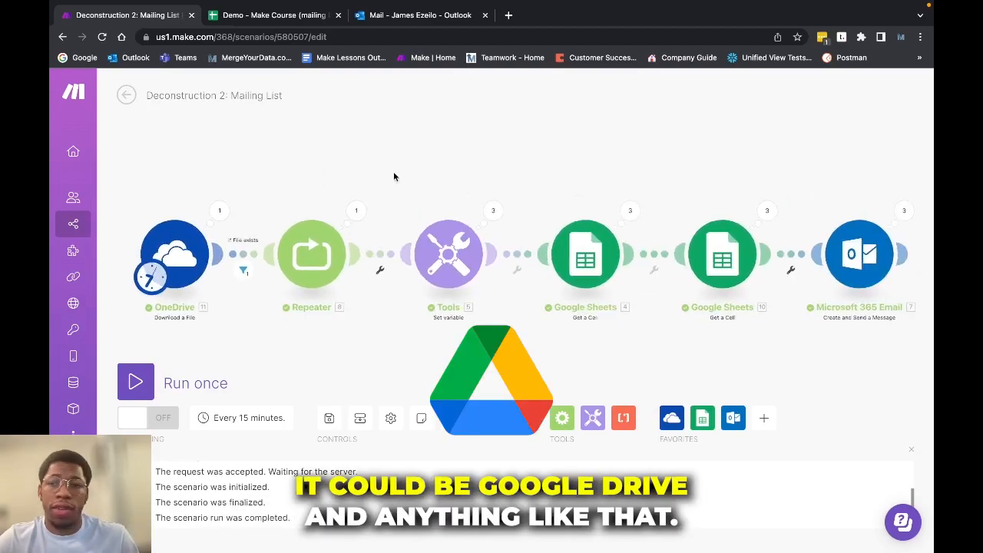
{"action": "scroll", "coordinate": [399, 176], "scroll_direction": "down", "scroll_amount": 1}
{"action": "scroll", "coordinate": [399, 176], "scroll_direction": "up", "scroll_amount": 1}
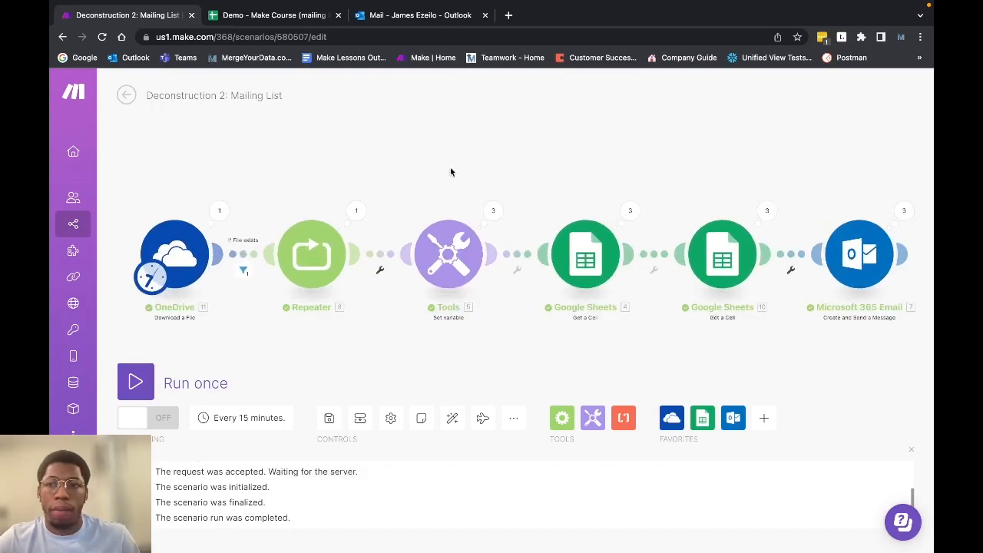